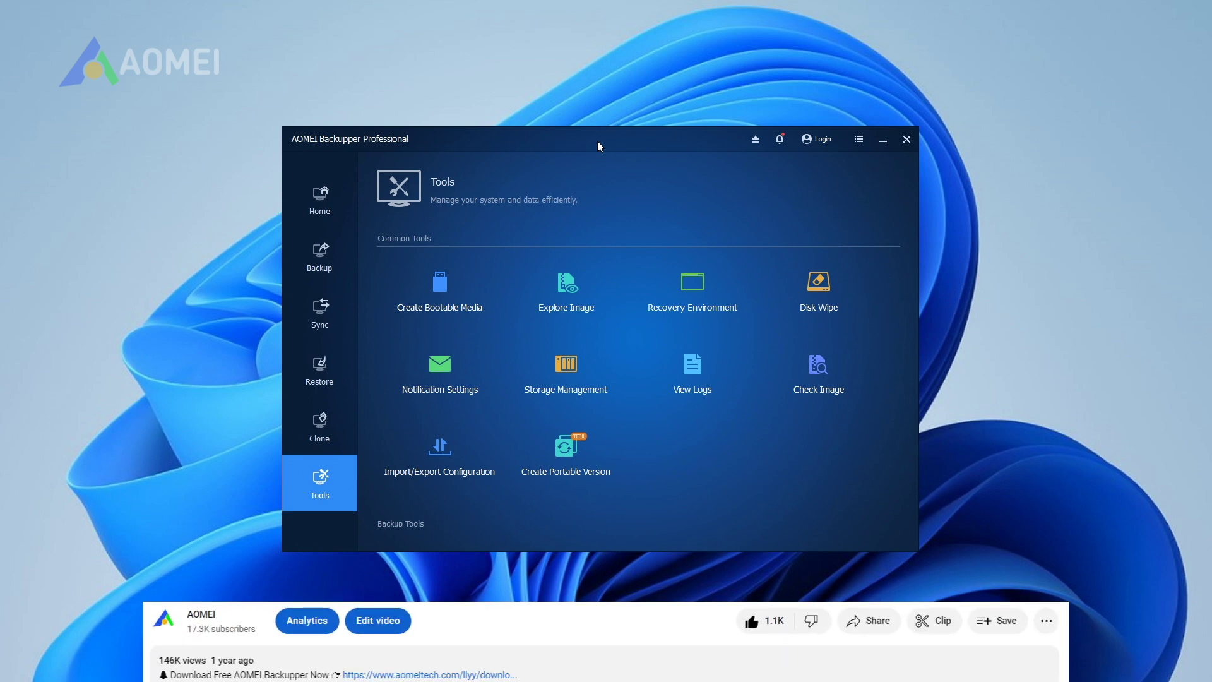
Start a new File Backup task from the Backup page
{"action": "left_click", "coordinate": [305, 210]}
{"action": "left_click", "coordinate": [339, 273]}
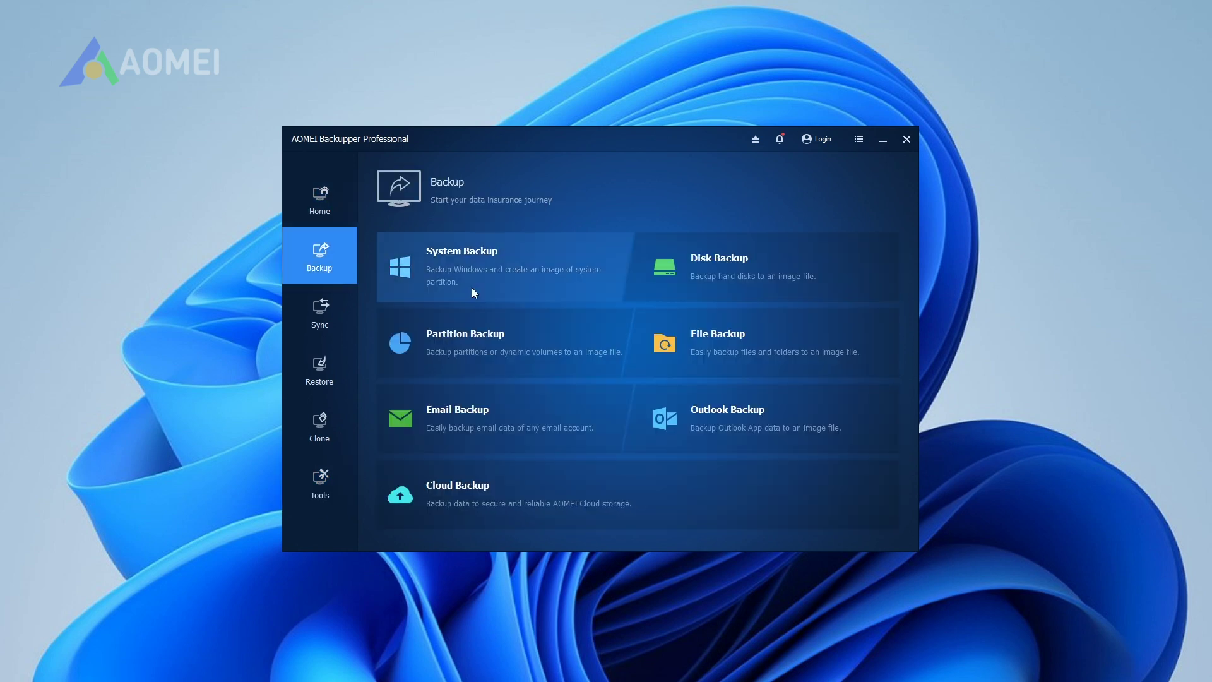
{"action": "left_click", "coordinate": [649, 328]}
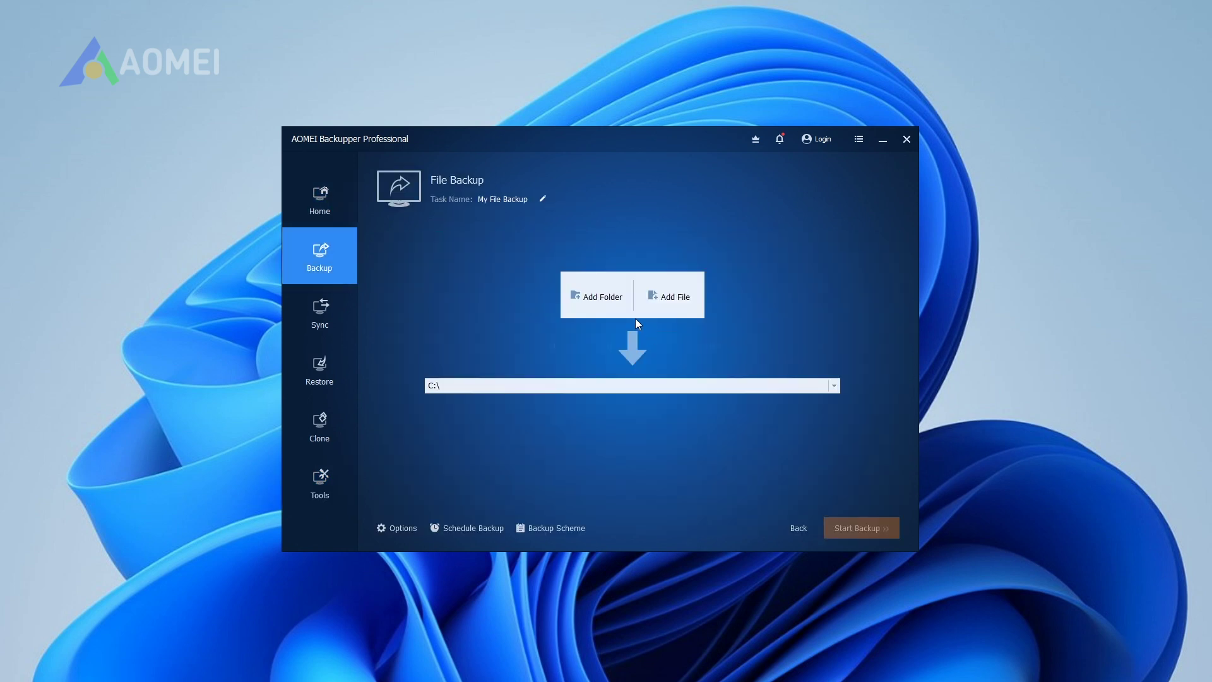
Add ABLauncher.exe from the AOMEI Backupper program folder as the backup source
{"action": "left_click", "coordinate": [601, 301]}
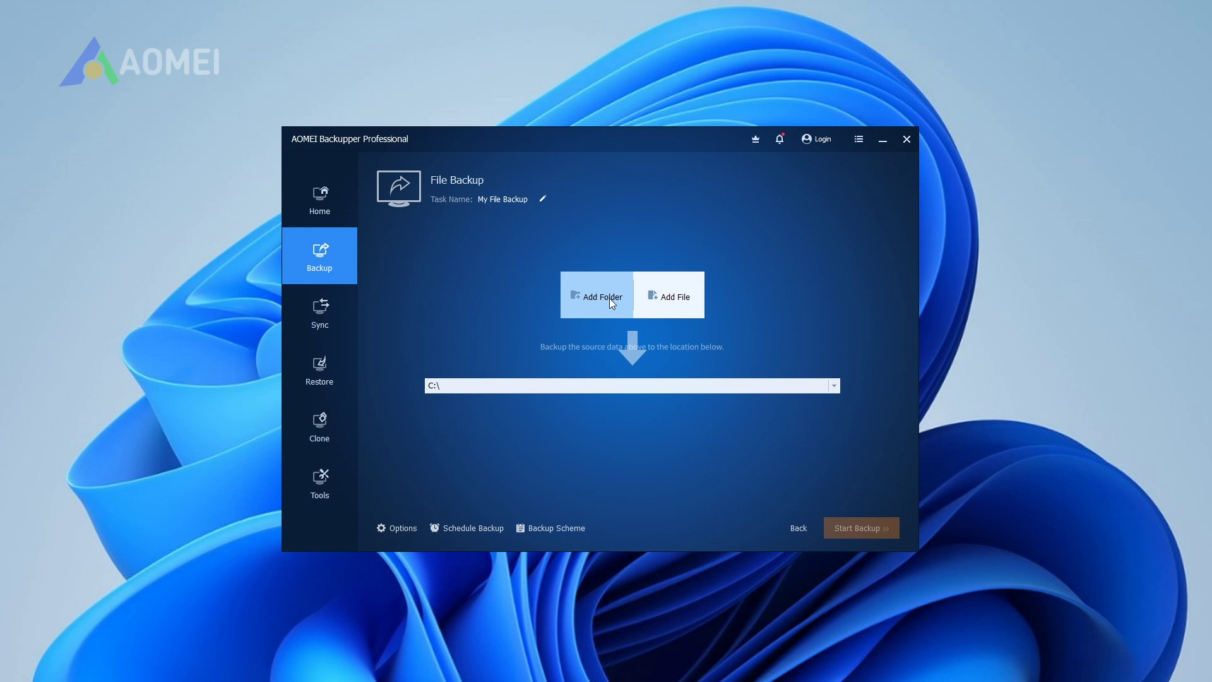
{"action": "left_click", "coordinate": [668, 296]}
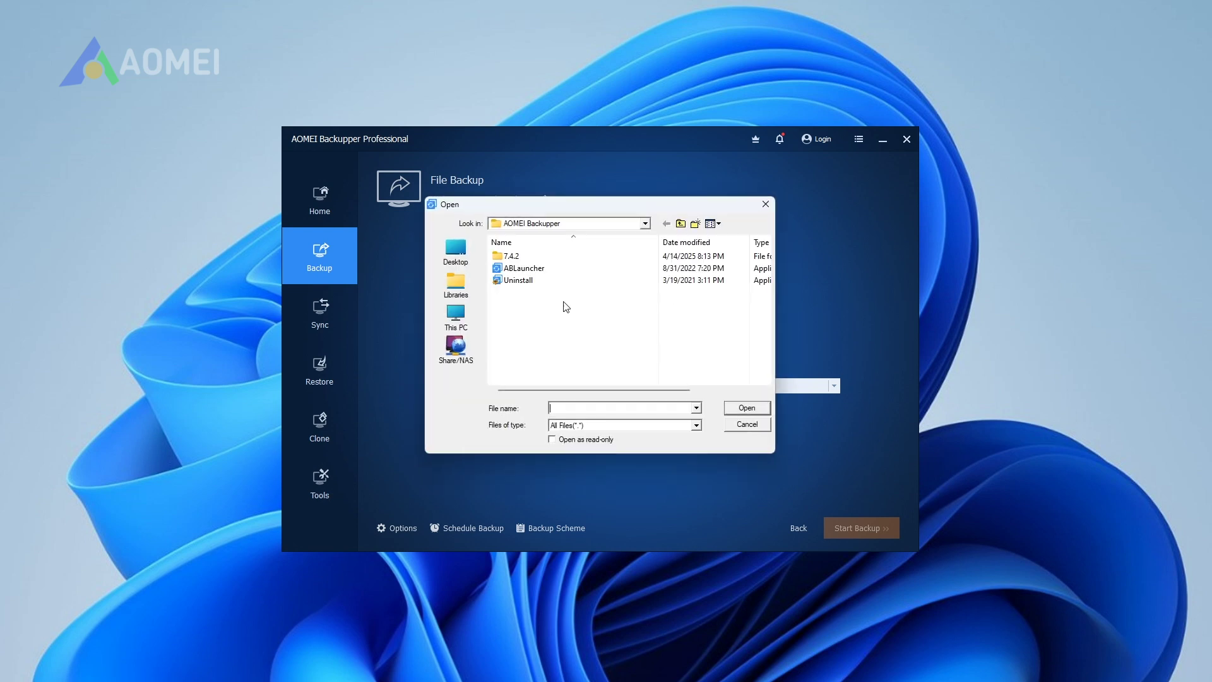
{"action": "left_click", "coordinate": [524, 268]}
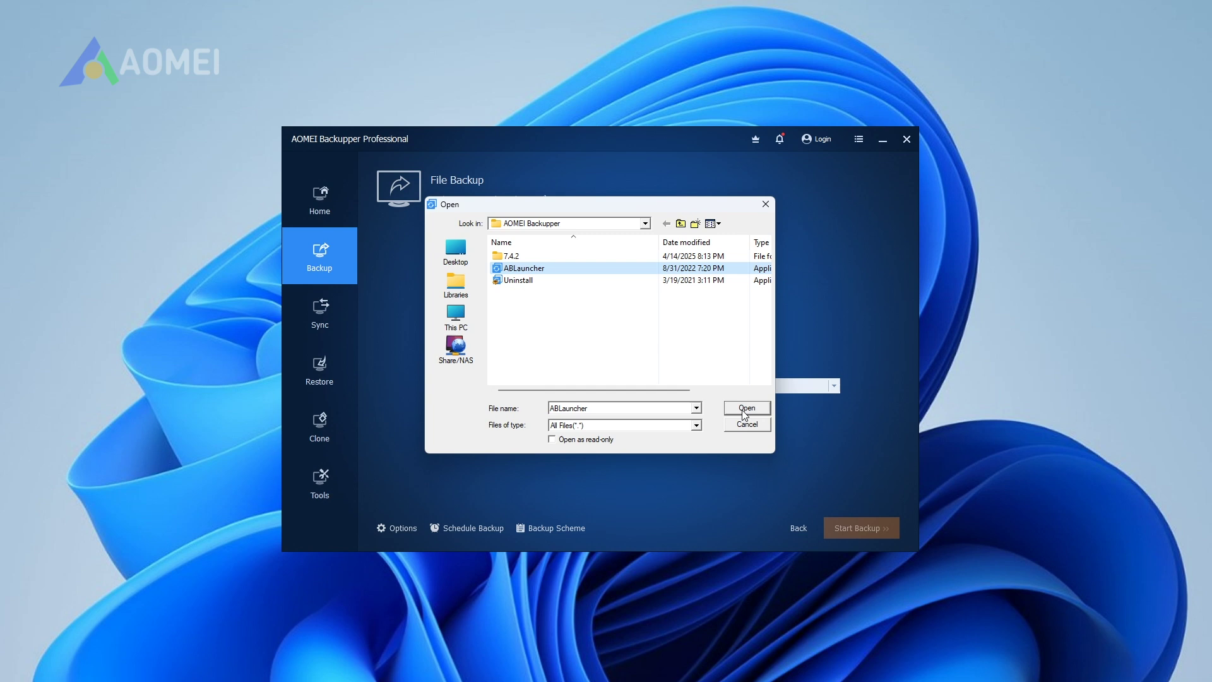
{"action": "left_click", "coordinate": [745, 408]}
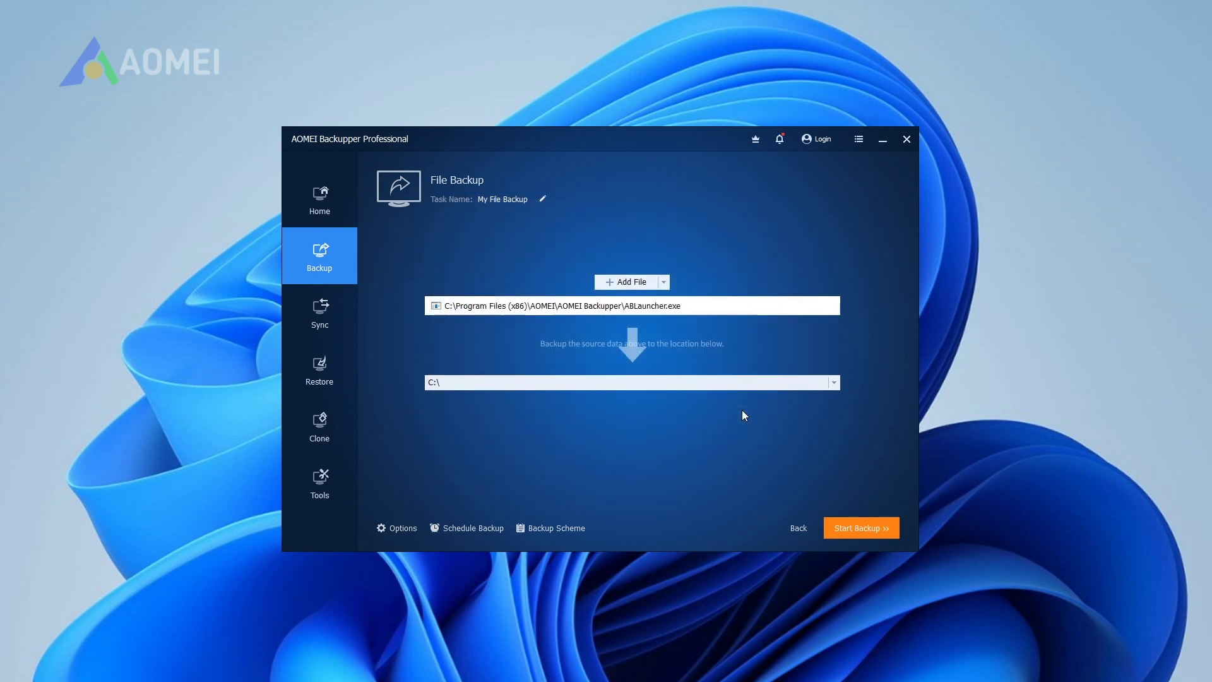
Check the destination list and launch the ABLauncher.exe file backup
{"action": "left_click", "coordinate": [672, 377]}
{"action": "left_click", "coordinate": [863, 522]}
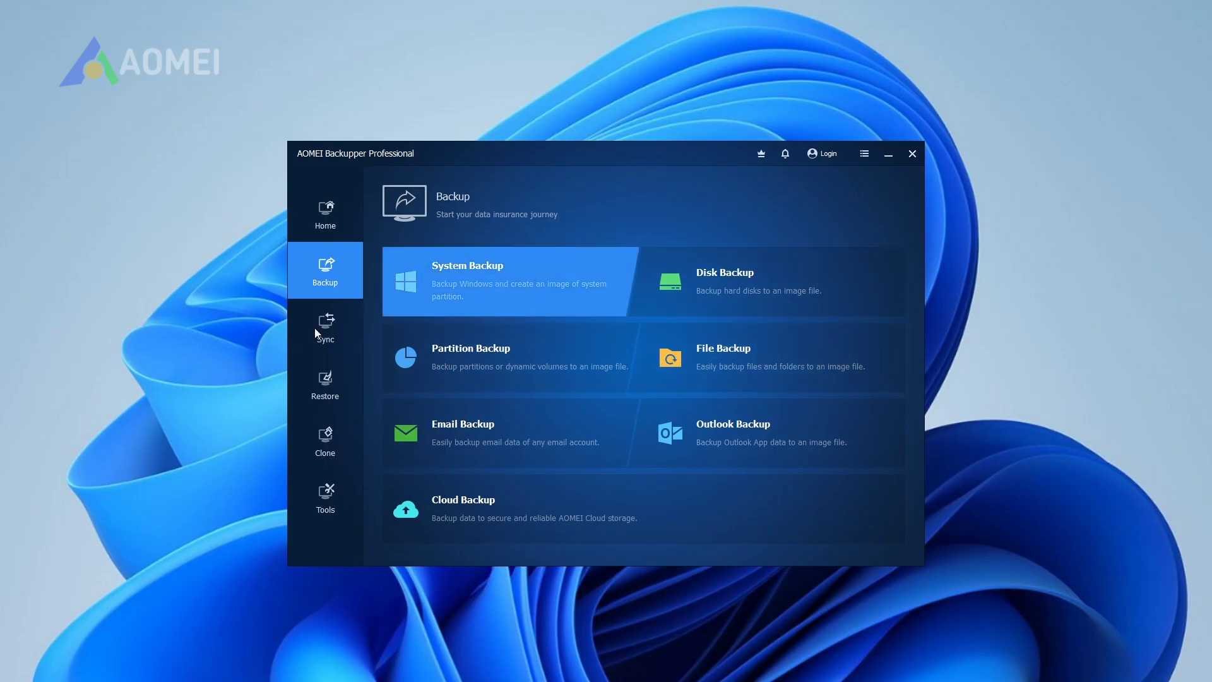
Create a Basic Sync task with the AOMEI Backupper 7.4.2 folder as its source
{"action": "left_click", "coordinate": [313, 327]}
{"action": "left_click", "coordinate": [501, 299]}
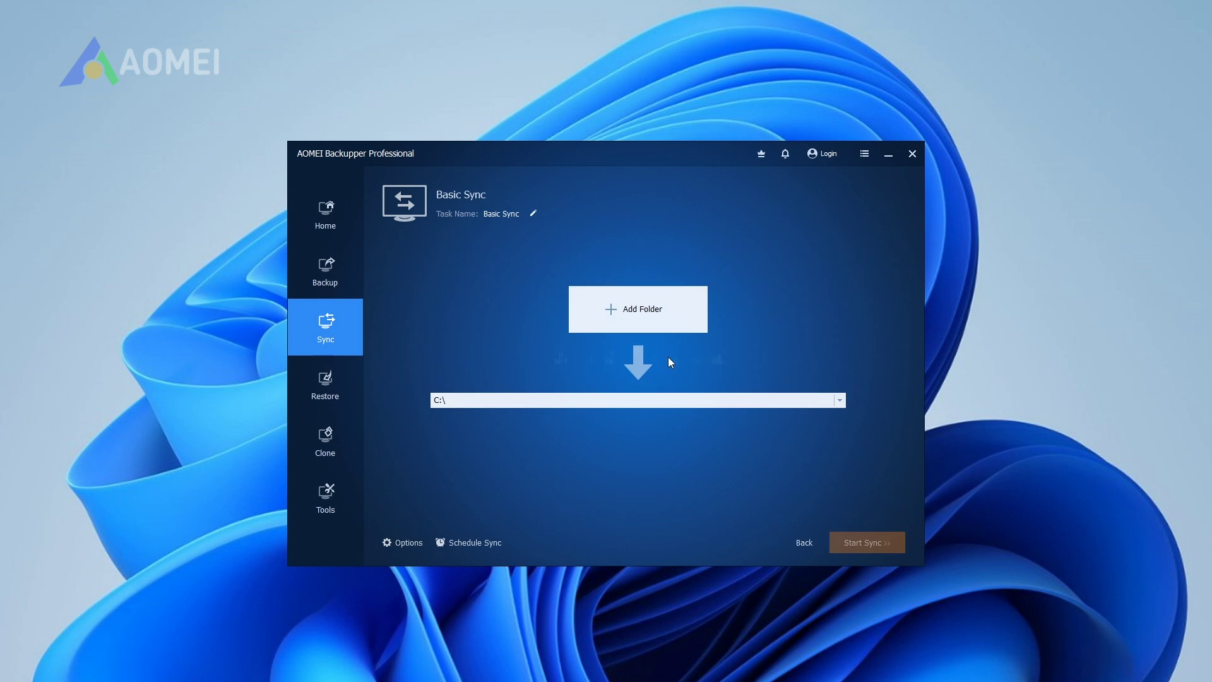
{"action": "left_click", "coordinate": [664, 322]}
{"action": "left_click", "coordinate": [535, 271]}
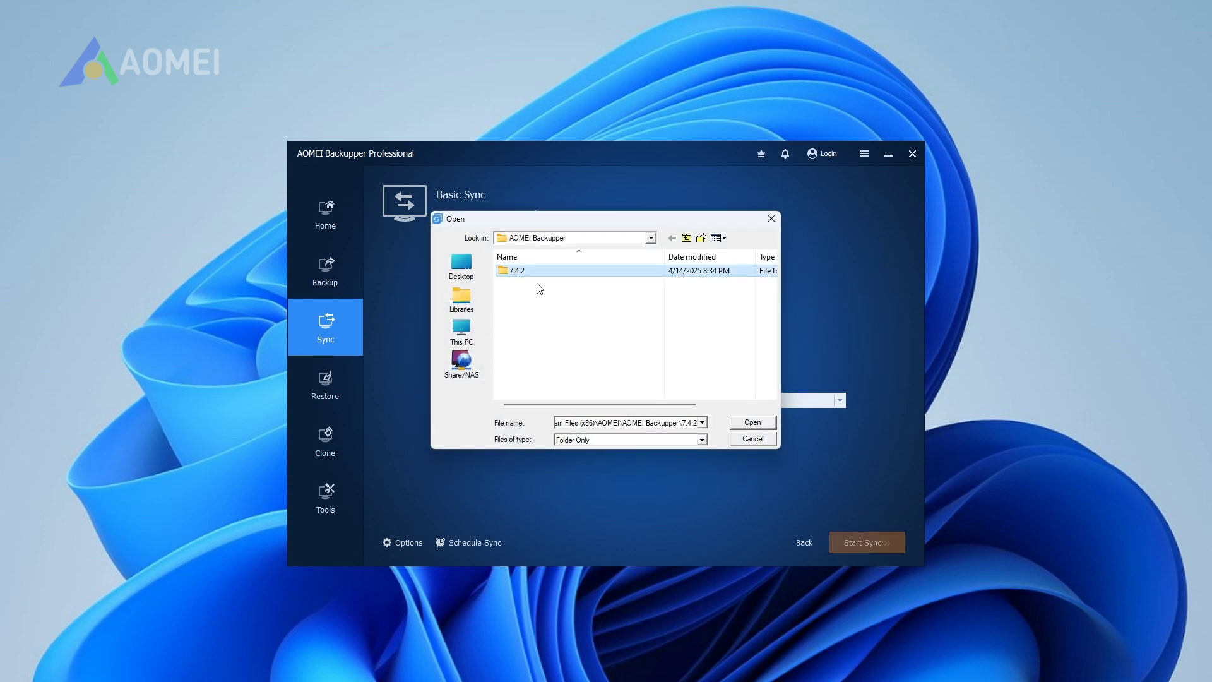
{"action": "left_click", "coordinate": [742, 426]}
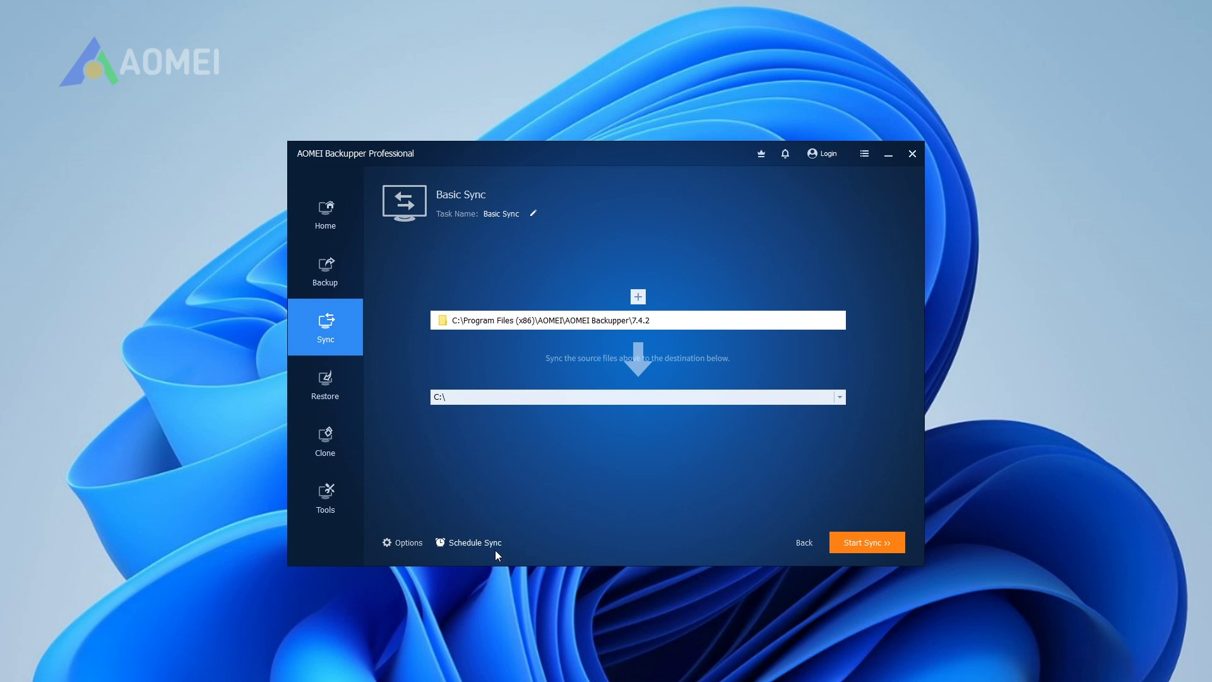
Switch on Enable Schedule Sync in the sync task's schedule settings
{"action": "left_click", "coordinate": [497, 548]}
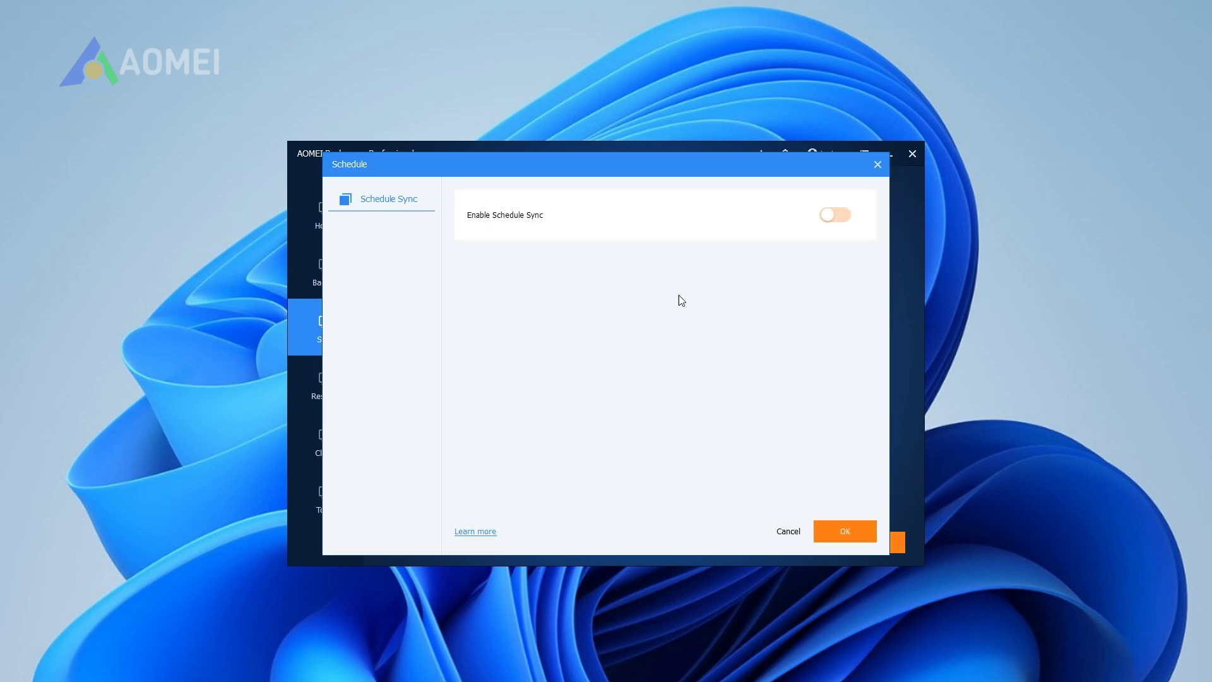
{"action": "left_click", "coordinate": [837, 217]}
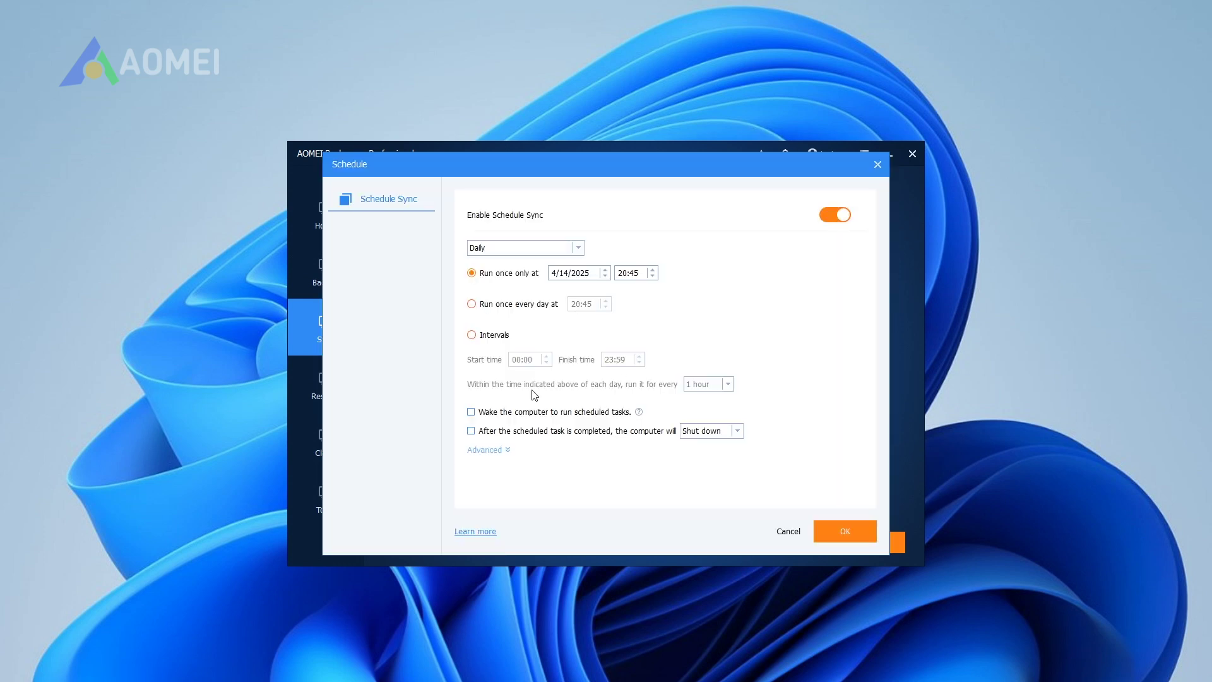